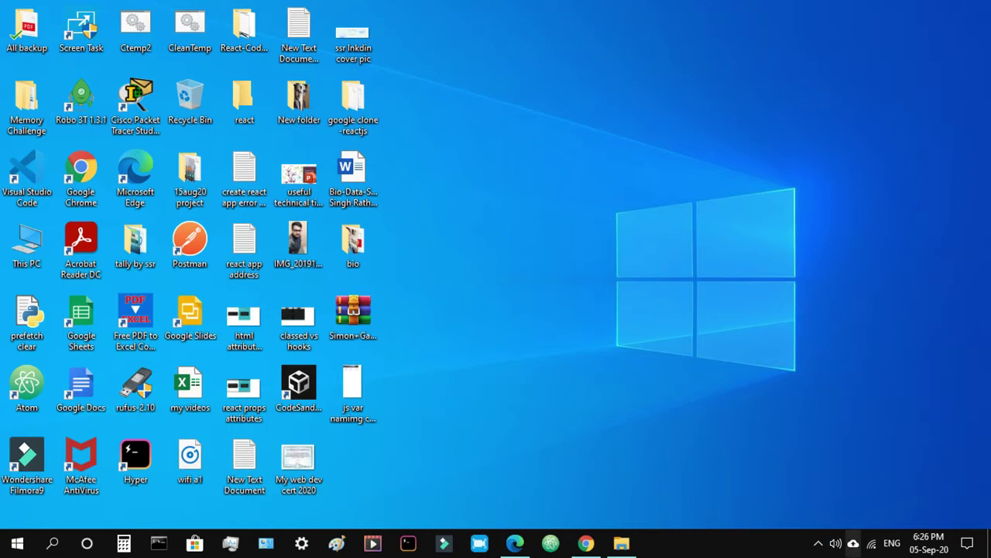
# Check which Wi-Fi network the computer is connected to in the network list
pyautogui.click(871, 543)
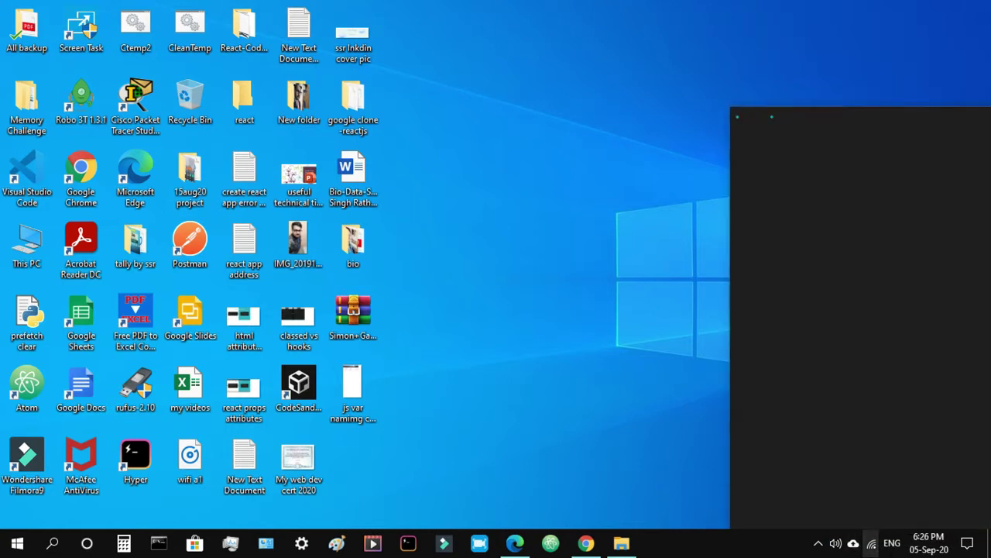
pyautogui.click(930, 259)
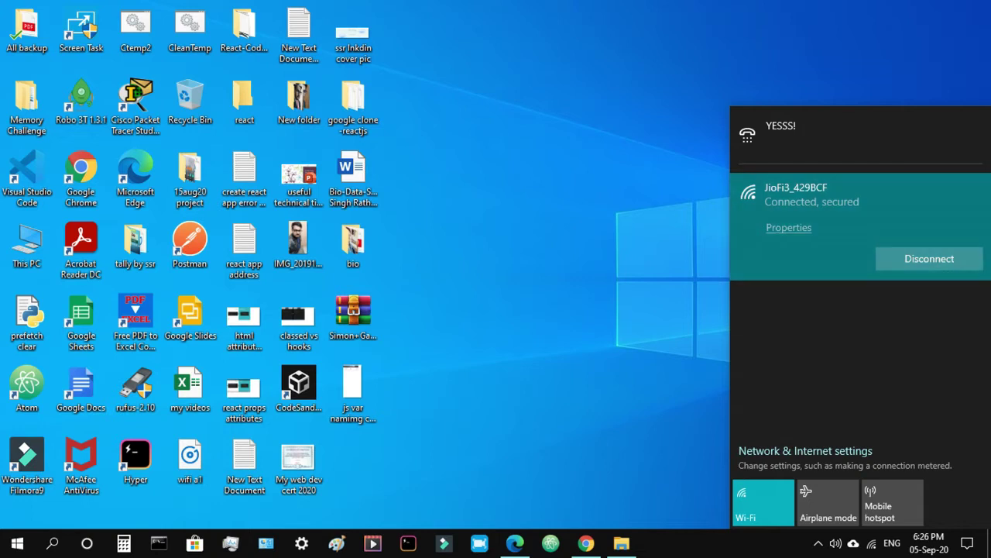
pyautogui.press('Escape')
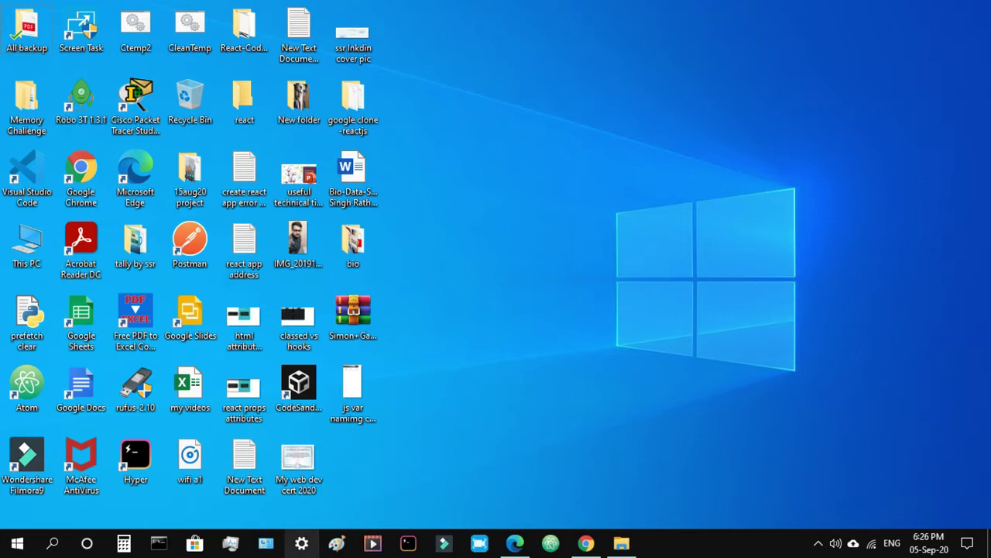
# Find and open Windows Settings, and go to the Windows Update page under Update & Security
pyautogui.click(17, 543)
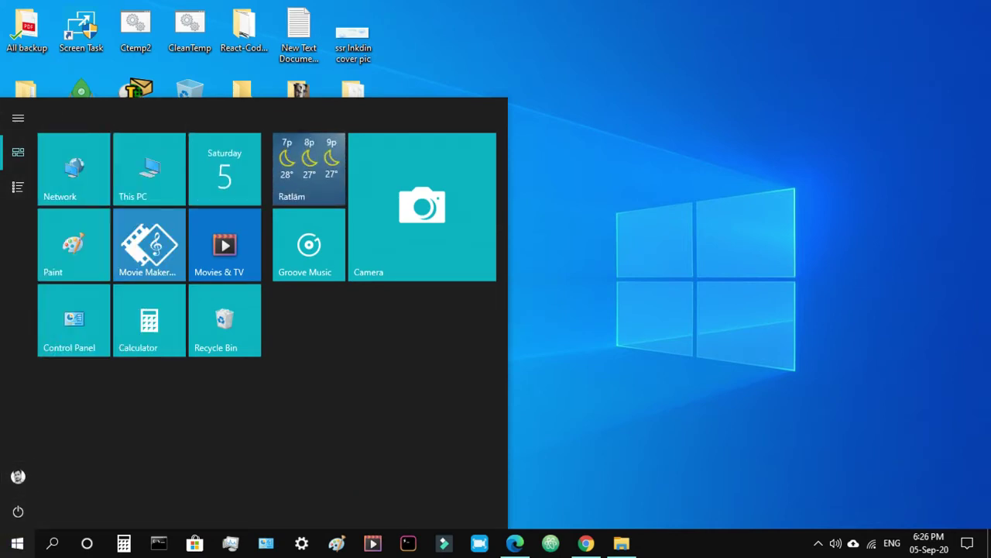
pyautogui.write('se')
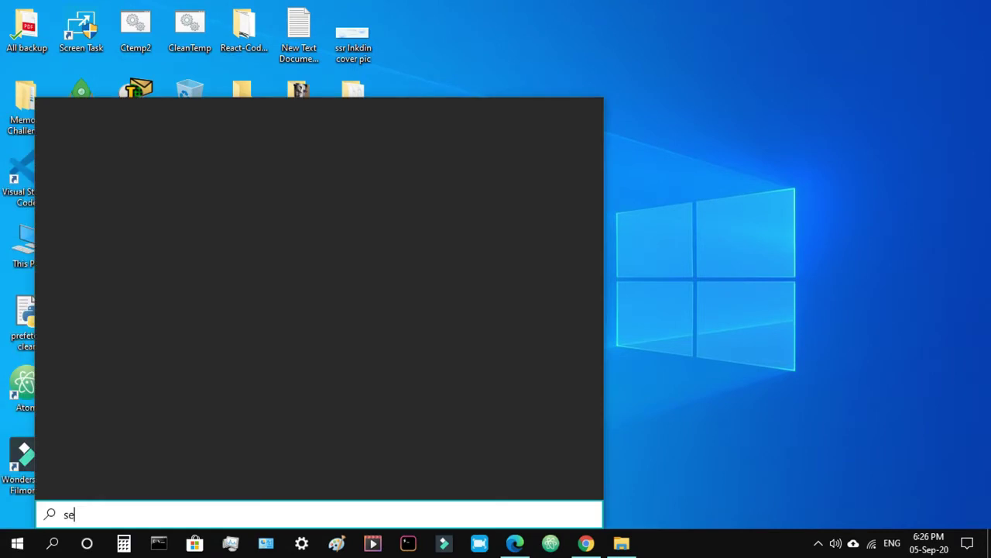
pyautogui.write('tt')
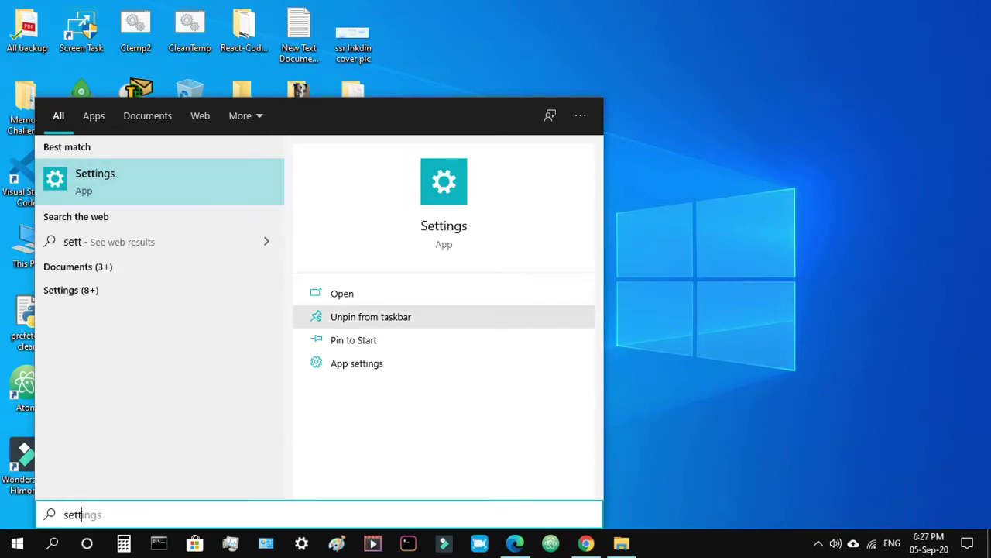
pyautogui.click(343, 294)
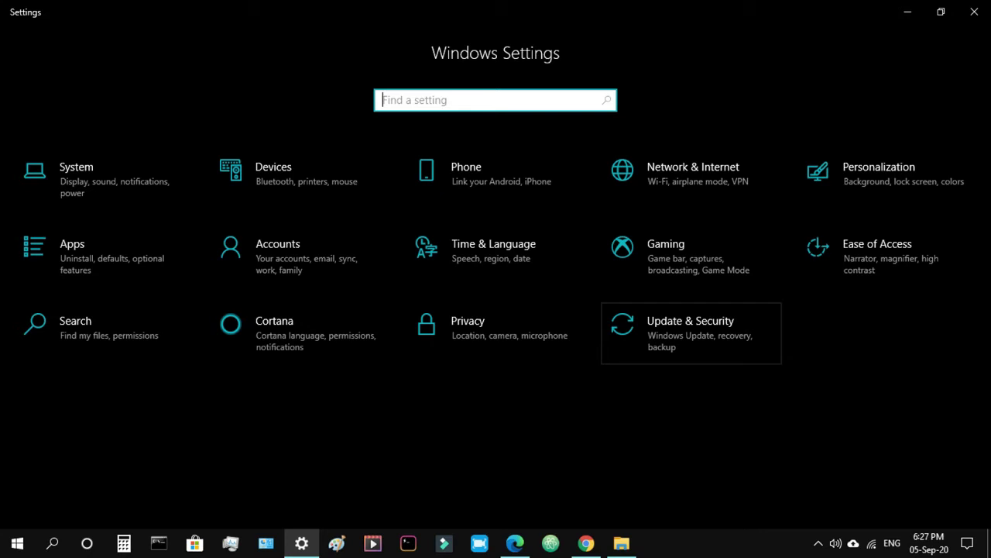
pyautogui.click(691, 333)
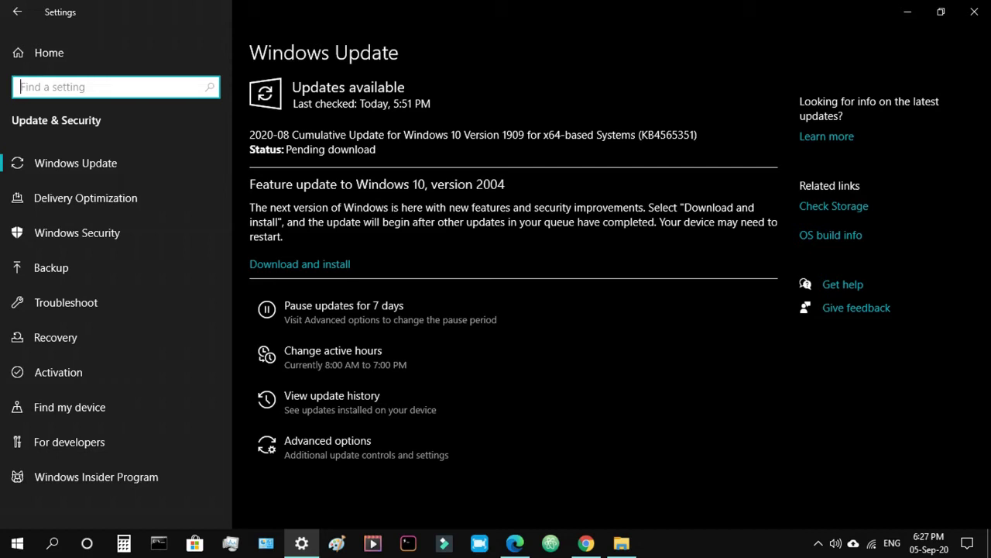
# Review the pending cumulative update KB4565351 and request download and installation of the feature update to Windows 10, version 2004
pyautogui.moveTo(249, 135); pyautogui.dragTo(660, 135)
pyautogui.moveTo(303, 148); pyautogui.dragTo(375, 149)
pyautogui.moveTo(292, 134); pyautogui.dragTo(498, 134)
pyautogui.click(494, 136)
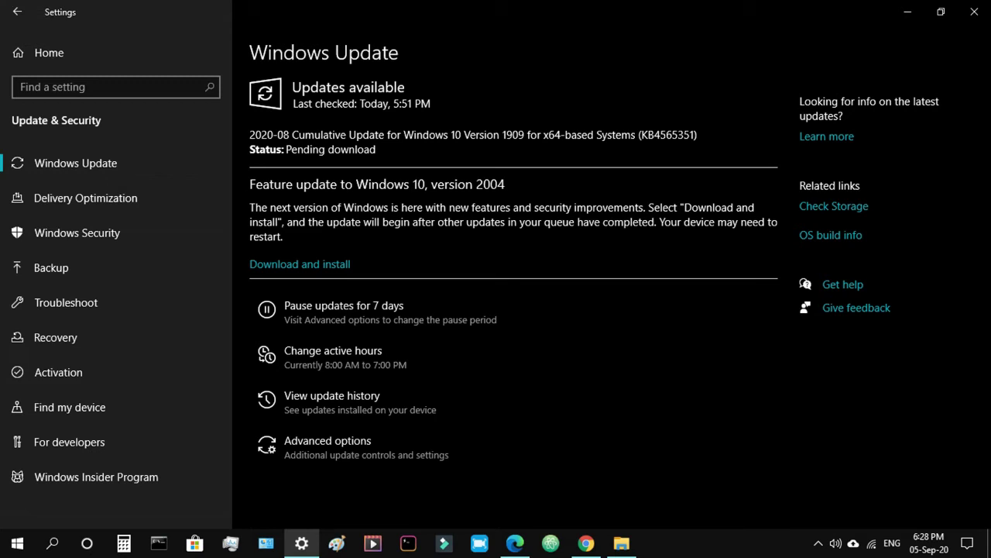
pyautogui.moveTo(278, 135); pyautogui.dragTo(405, 135)
pyautogui.click(404, 135)
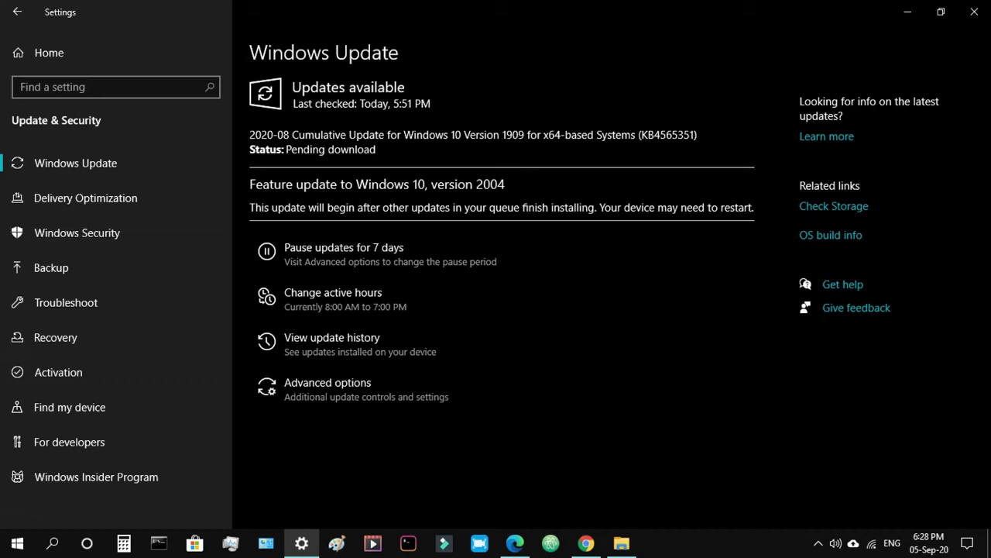
pyautogui.moveTo(261, 135); pyautogui.dragTo(430, 135)
pyautogui.click(431, 137)
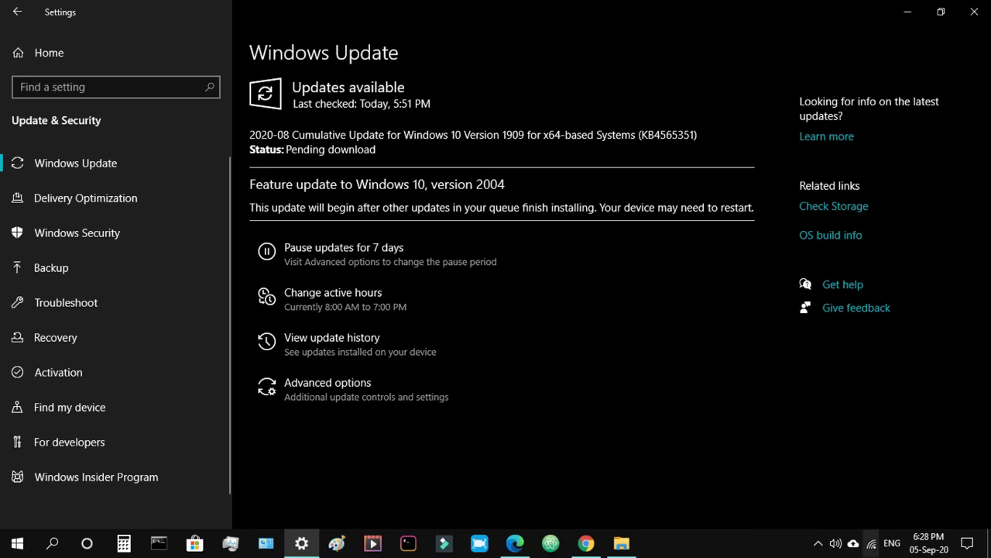
# Turn off the metered connection setting in the properties of the connected Wi-Fi network, and close Settings
pyautogui.click(872, 544)
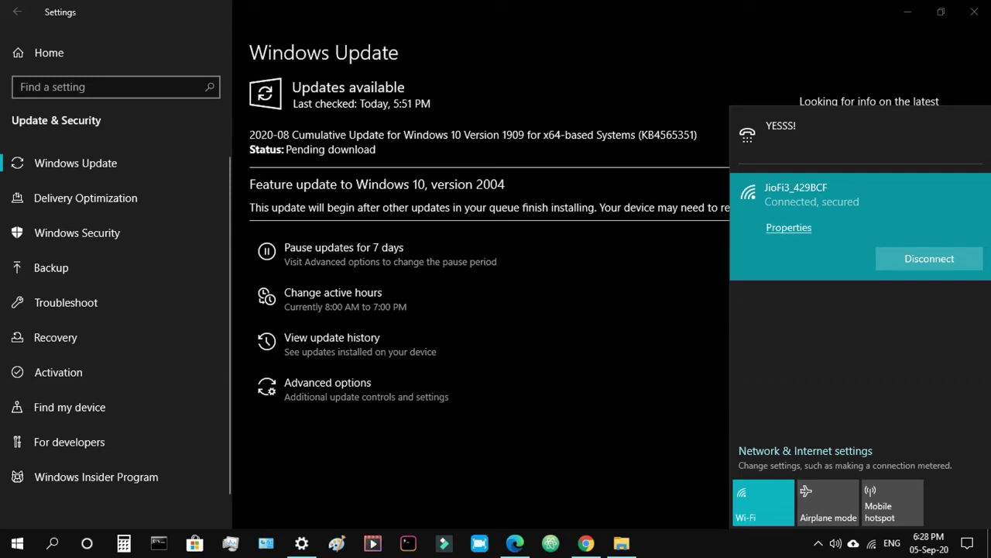
pyautogui.press('Escape')
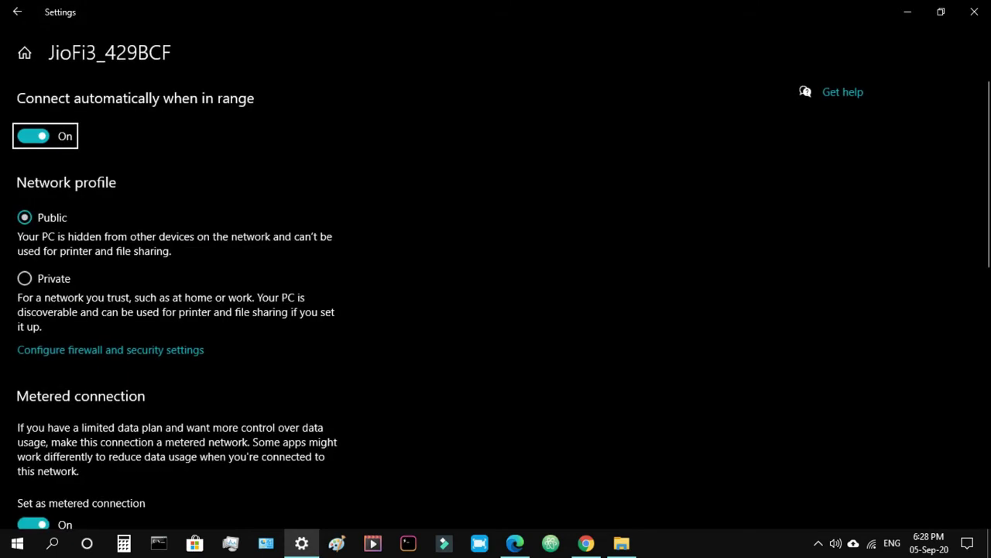
pyautogui.scroll(-3, 178, 294)
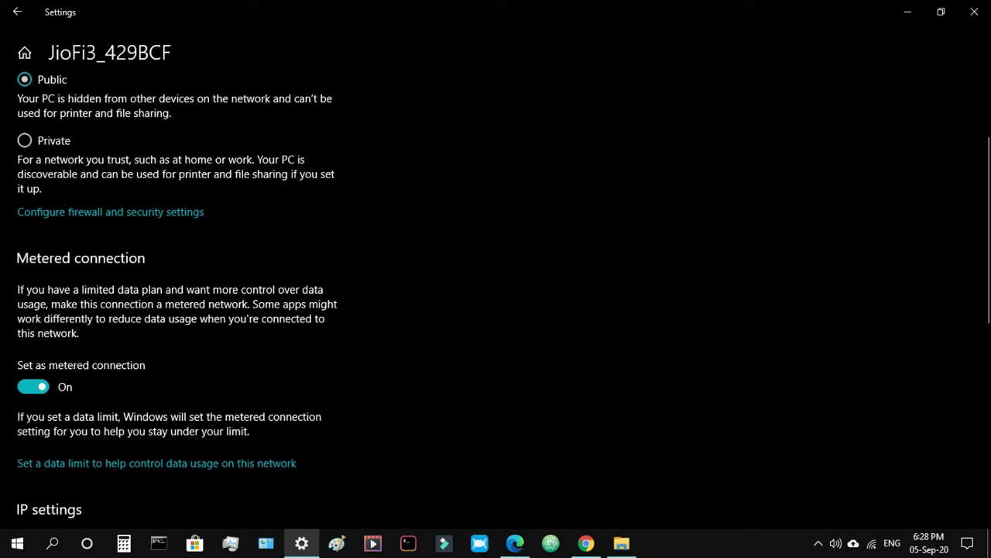
pyautogui.click(33, 386)
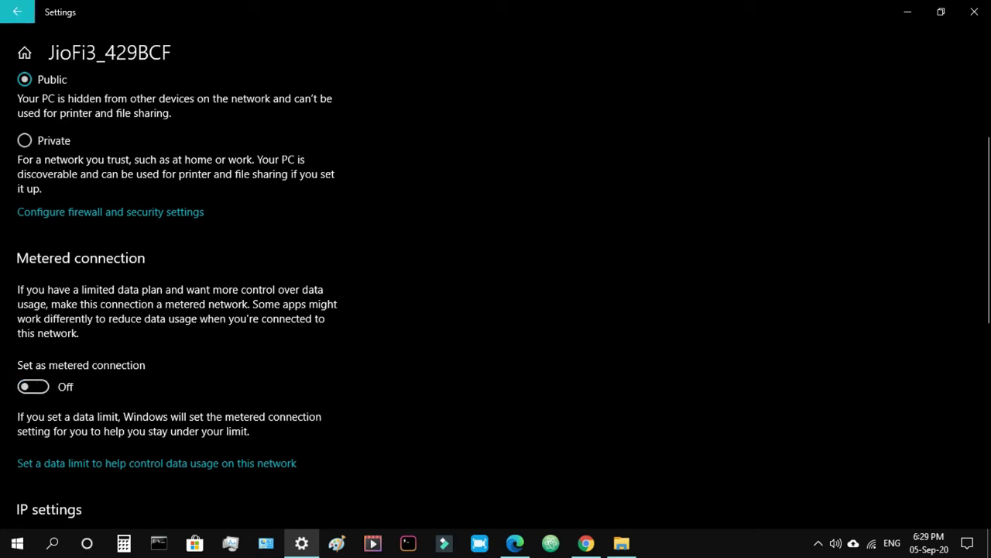
pyautogui.click(17, 12)
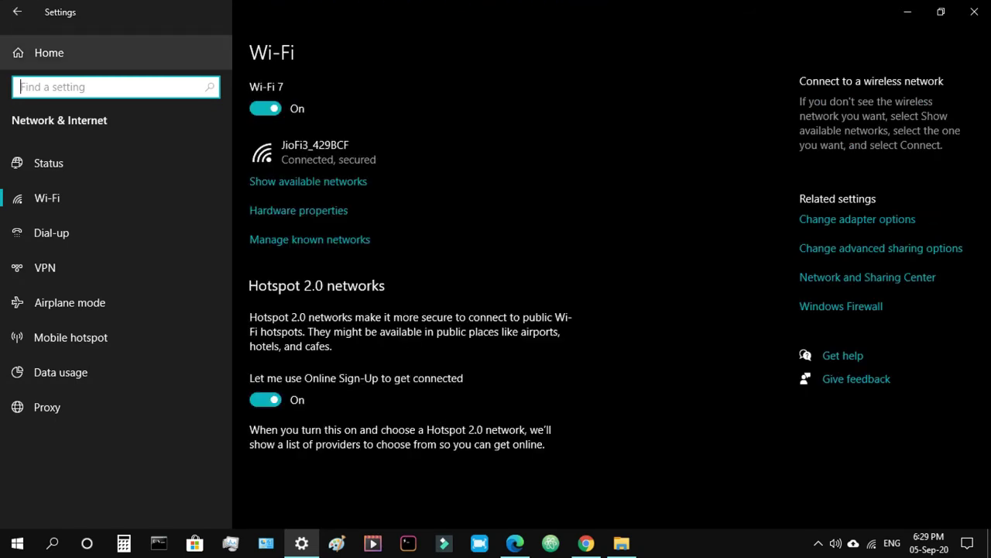
pyautogui.click(17, 12)
pyautogui.click(974, 11)
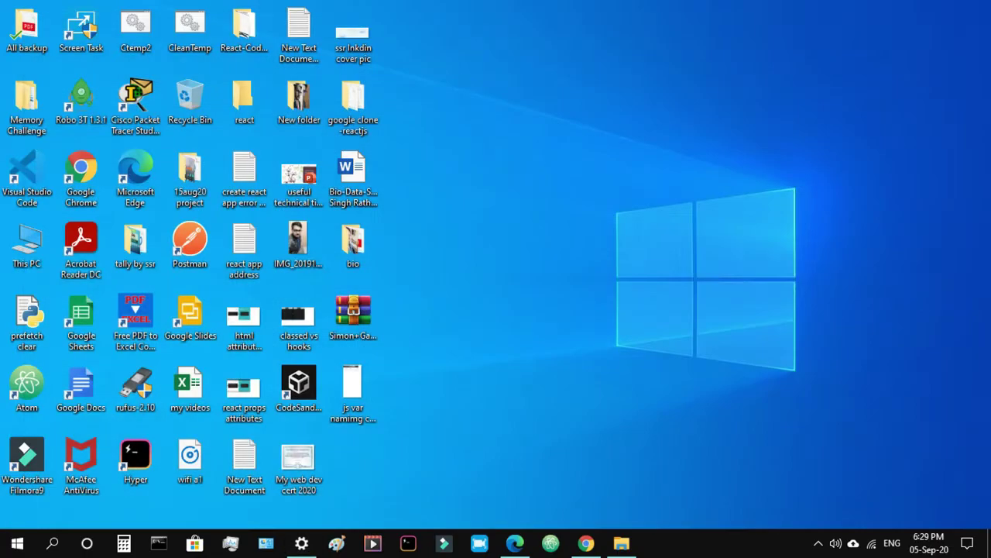
# Reopen the Windows Update page in Settings and check the download status of the cumulative update
pyautogui.click(301, 542)
pyautogui.click(691, 333)
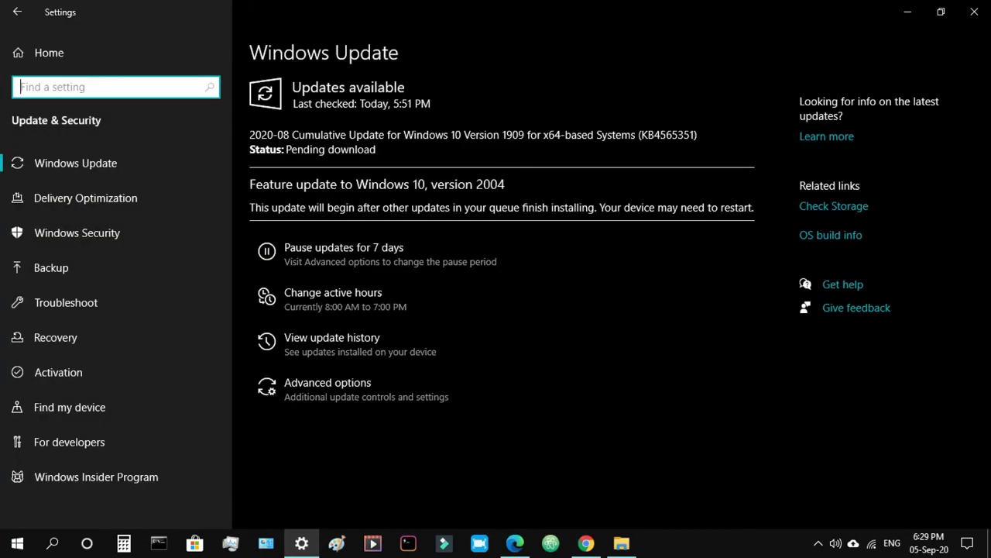
pyautogui.moveTo(297, 150); pyautogui.dragTo(377, 151)
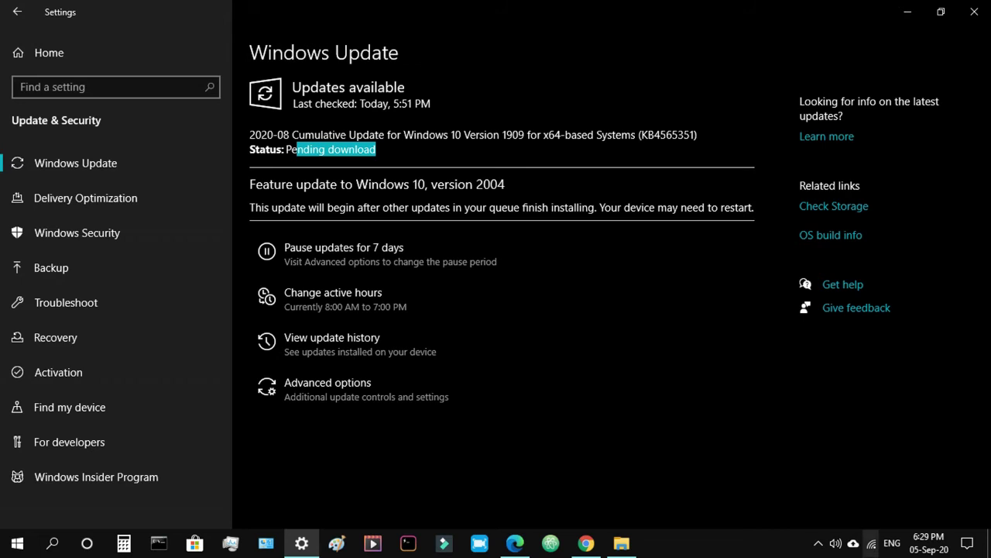
pyautogui.click(872, 543)
pyautogui.click(619, 341)
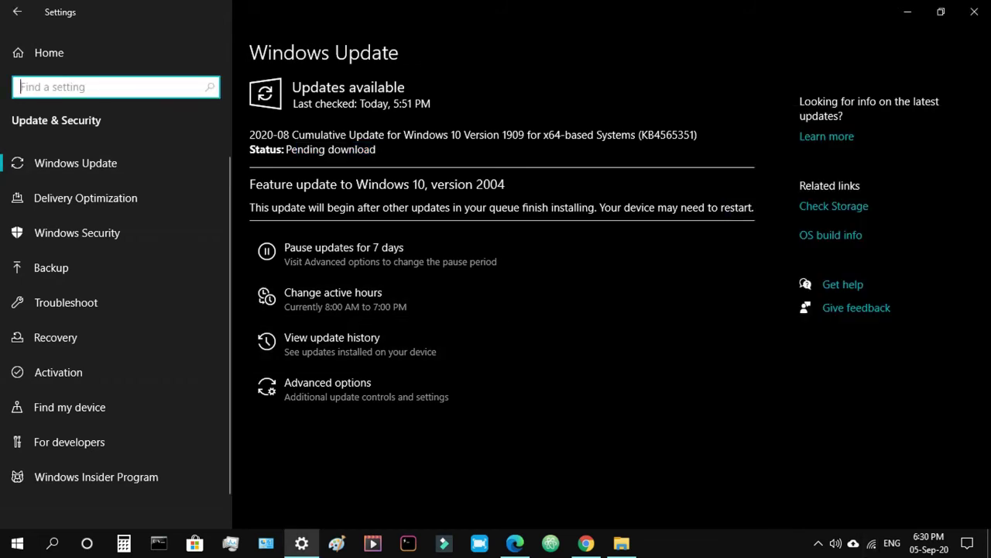
pyautogui.moveTo(290, 149); pyautogui.dragTo(358, 149)
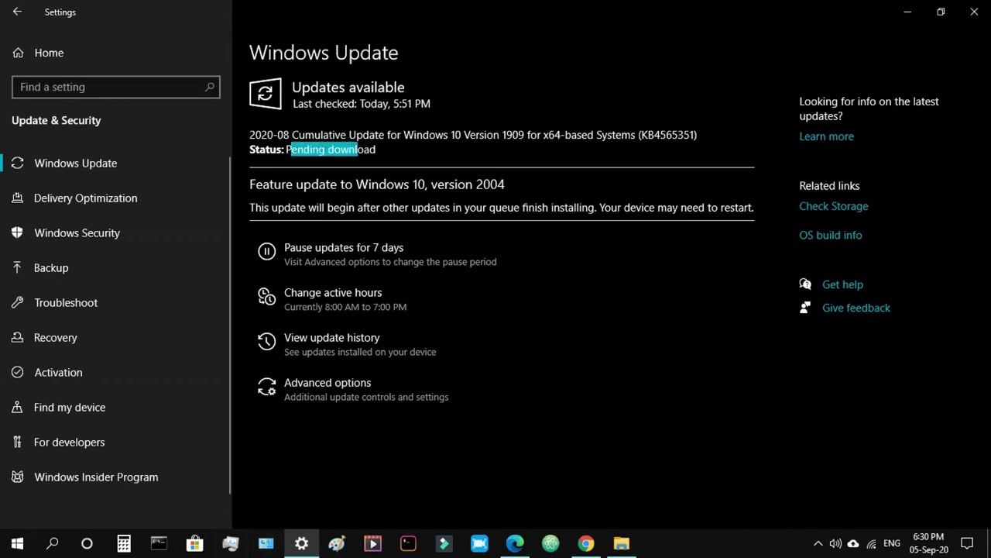
# Open Task Manager to examine the Wi-Fi throughput graph, check the Windows Update status again, and close Settings
pyautogui.click(230, 542)
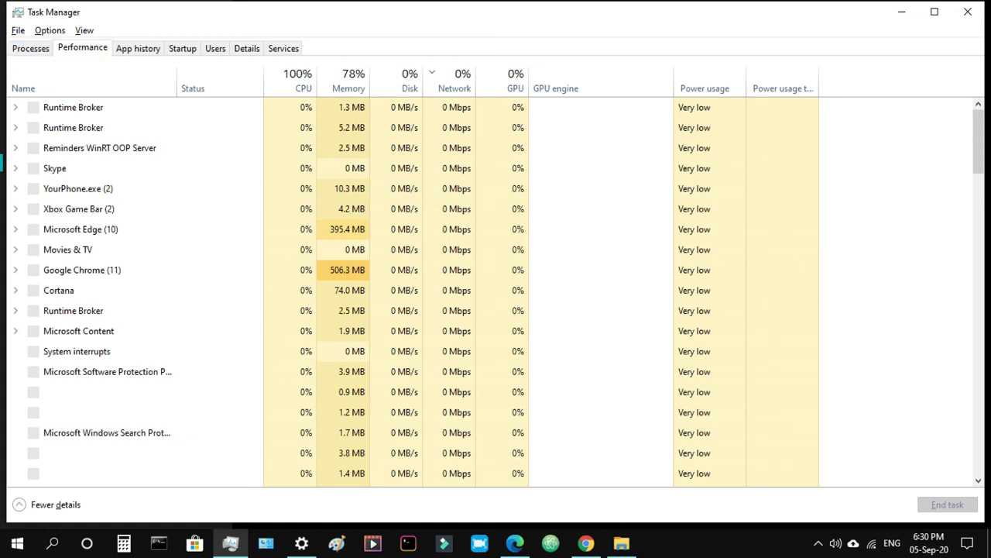
pyautogui.click(82, 48)
pyautogui.click(101, 219)
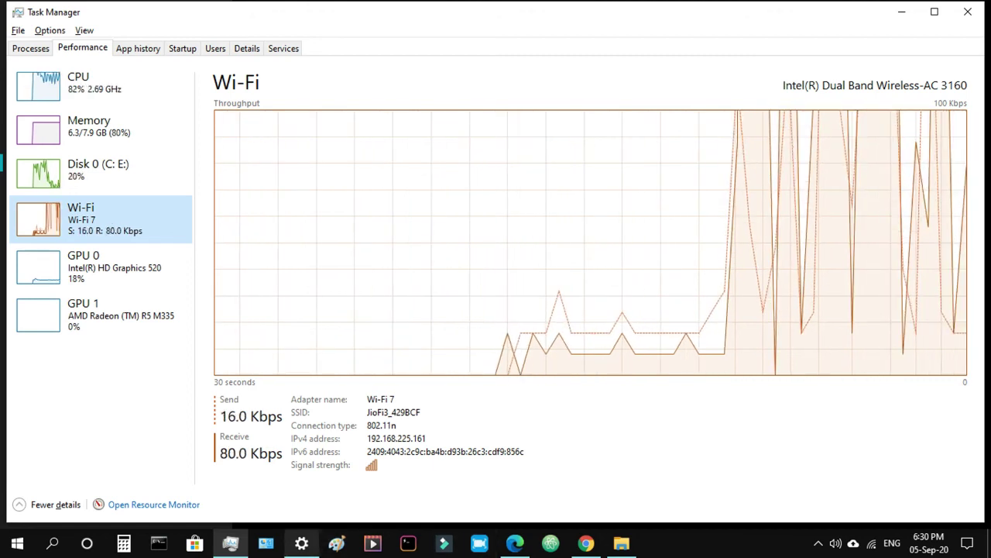
pyautogui.click(301, 543)
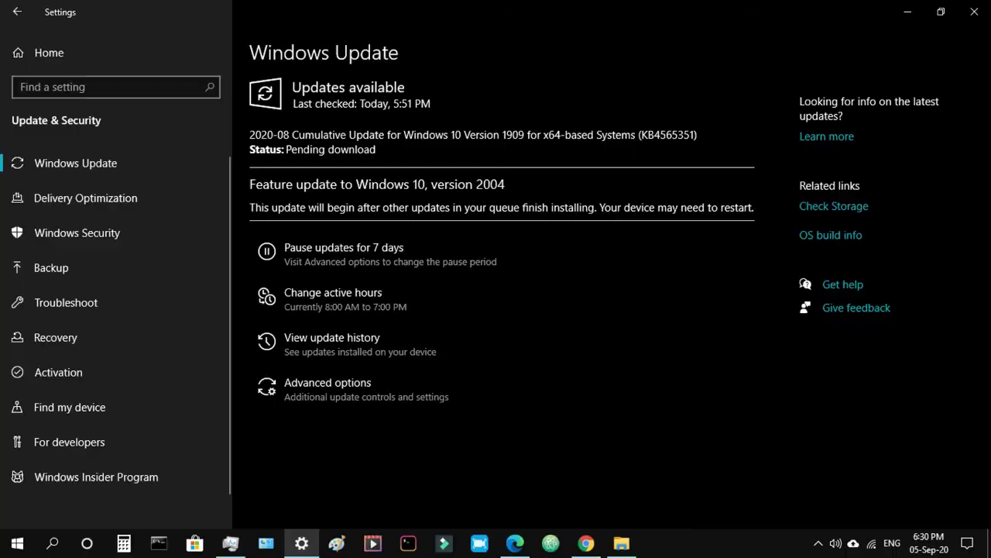
pyautogui.click(975, 11)
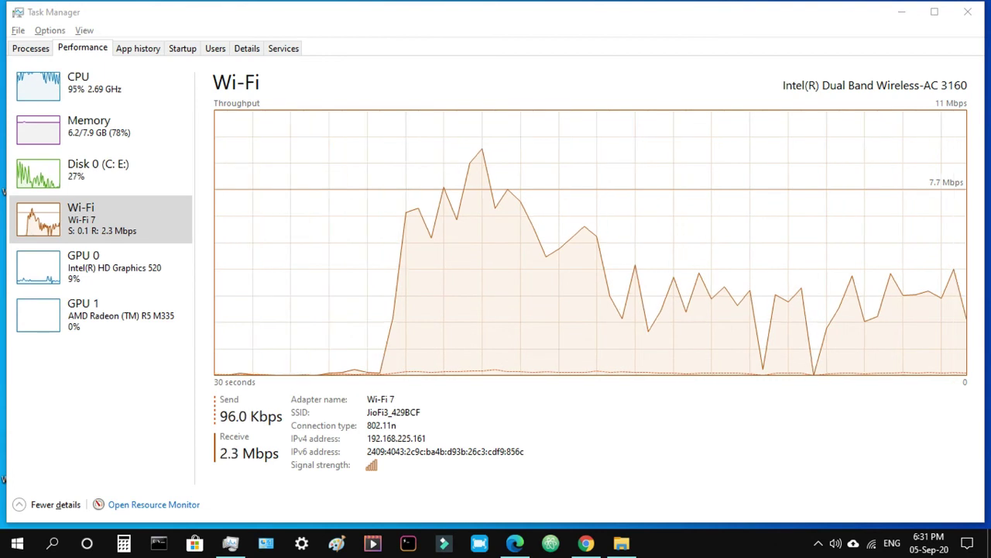
# Examine the running processes by network usage and expand Service Host: Network Service to see which service it runs
pyautogui.click(31, 48)
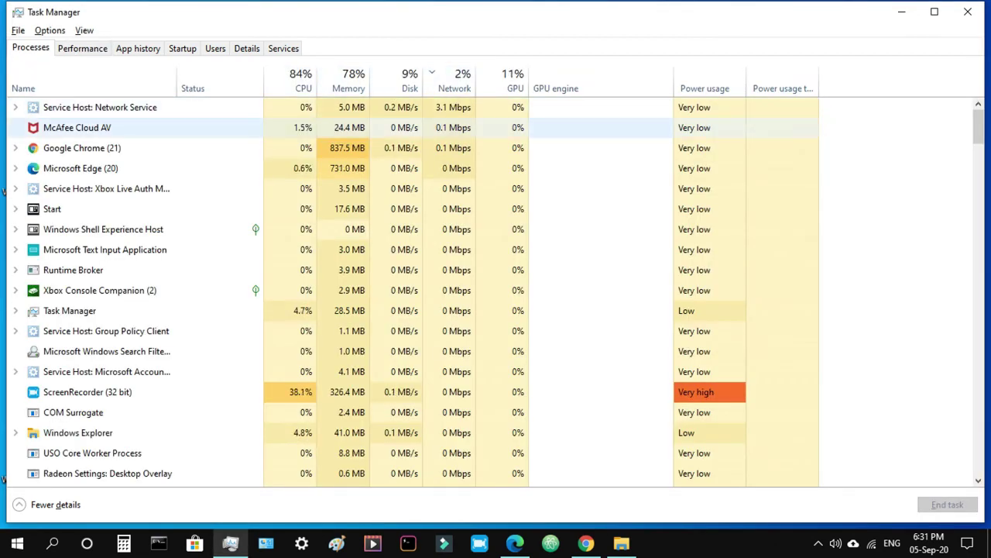
pyautogui.scroll(-2, 495, 291)
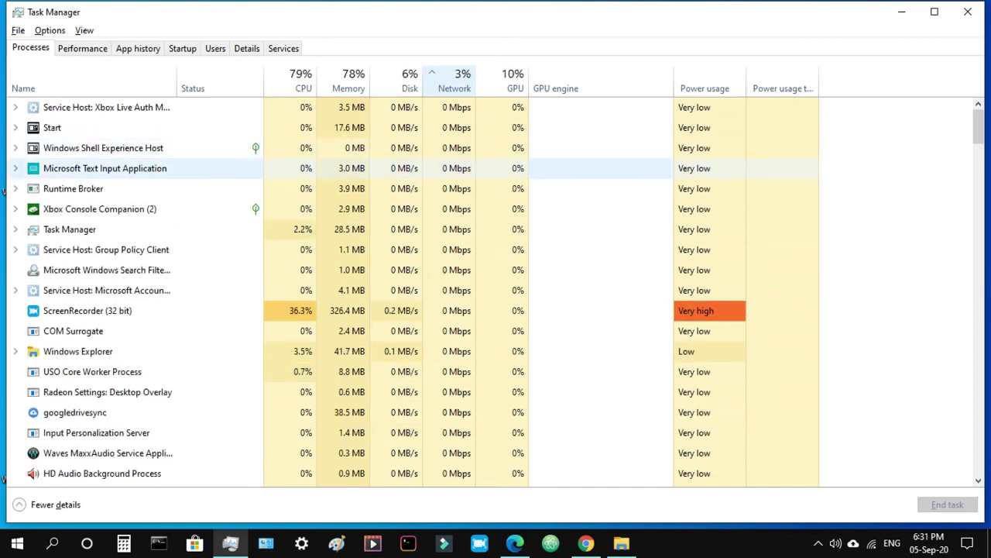
pyautogui.scroll(2, 495, 291)
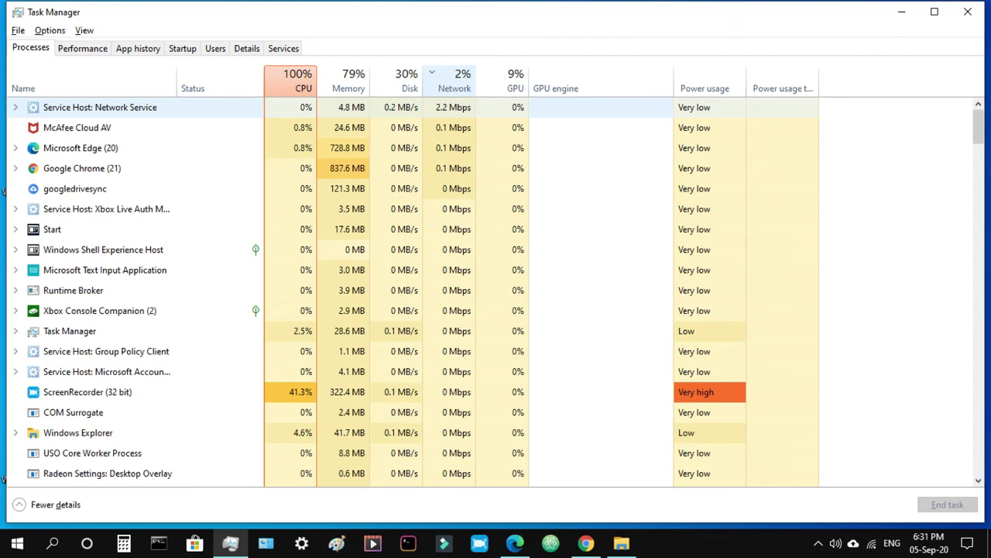
pyautogui.click(16, 108)
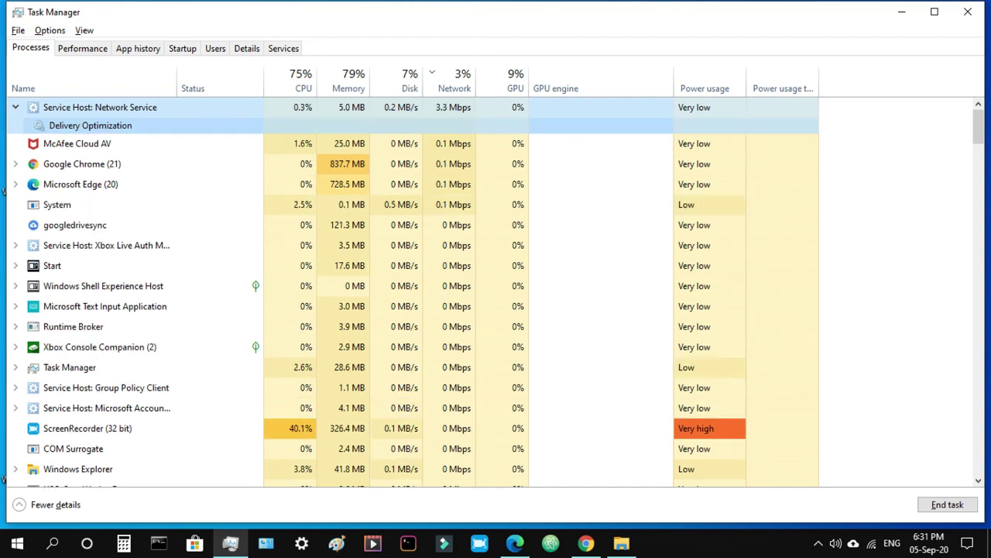
# Reopen Windows Update in Settings and review the bandwidth limits in Delivery Optimization's advanced options
pyautogui.click(301, 543)
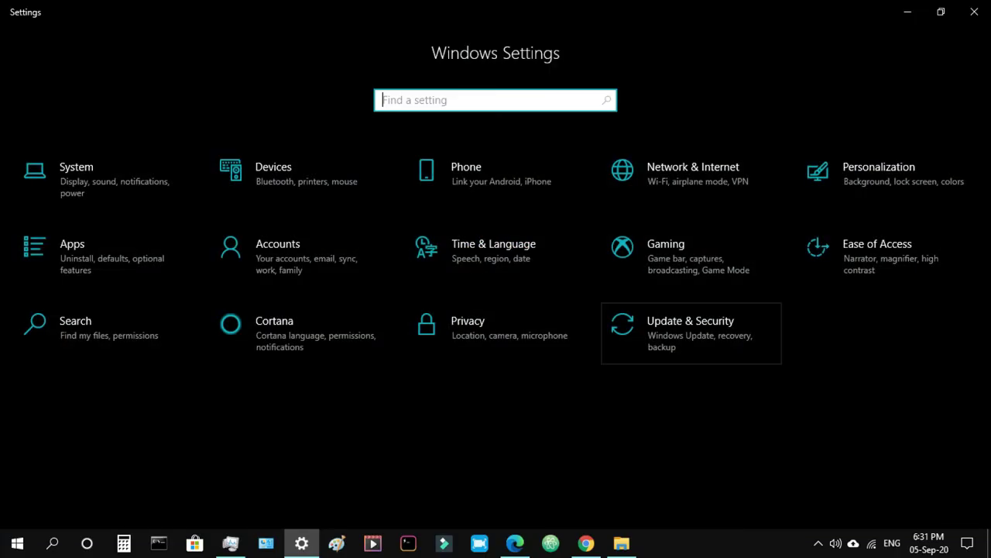
pyautogui.click(701, 329)
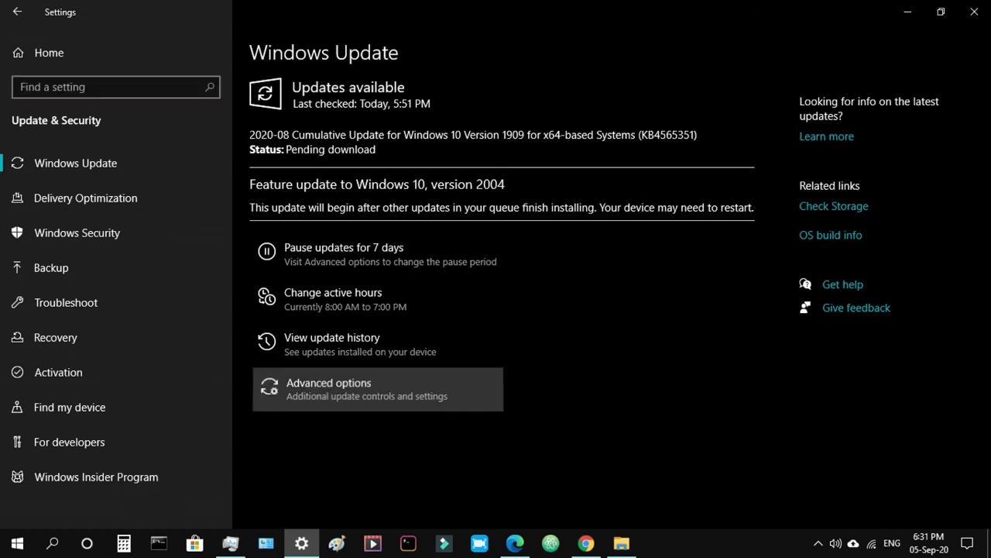
pyautogui.click(328, 389)
pyautogui.scroll(-2, 327, 389)
pyautogui.click(69, 460)
pyautogui.click(293, 449)
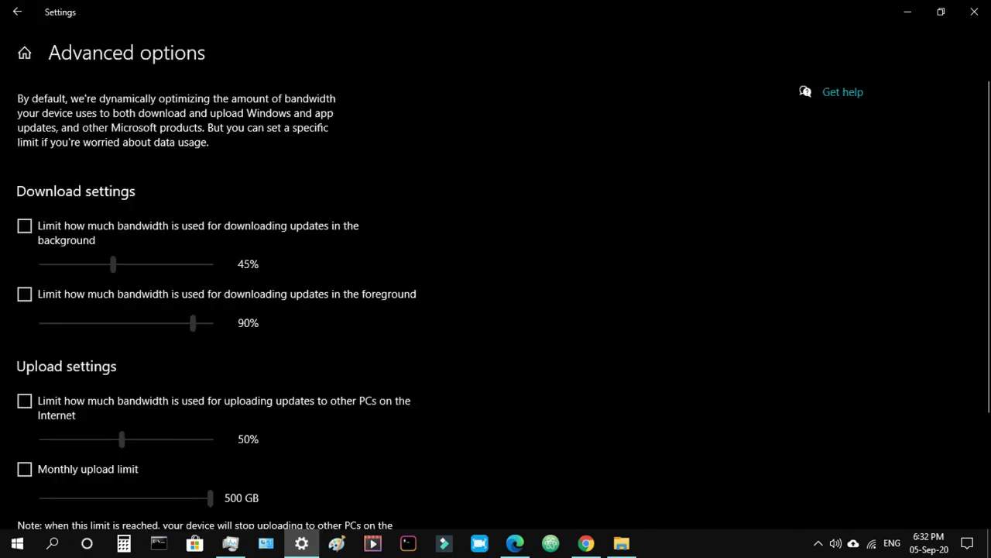
pyautogui.scroll(-3, 54, 231)
# Return to the Windows Update page, and switch to Task Manager to check the network activity and Wi-Fi throughput
pyautogui.click(24, 53)
pyautogui.click(691, 333)
pyautogui.click(691, 332)
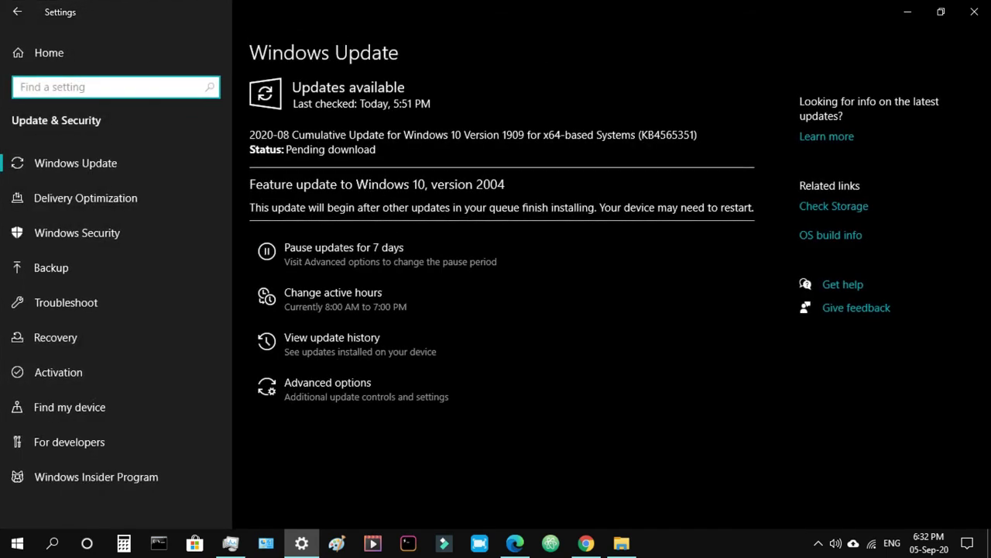
pyautogui.hotkey('alt', 'Tab')
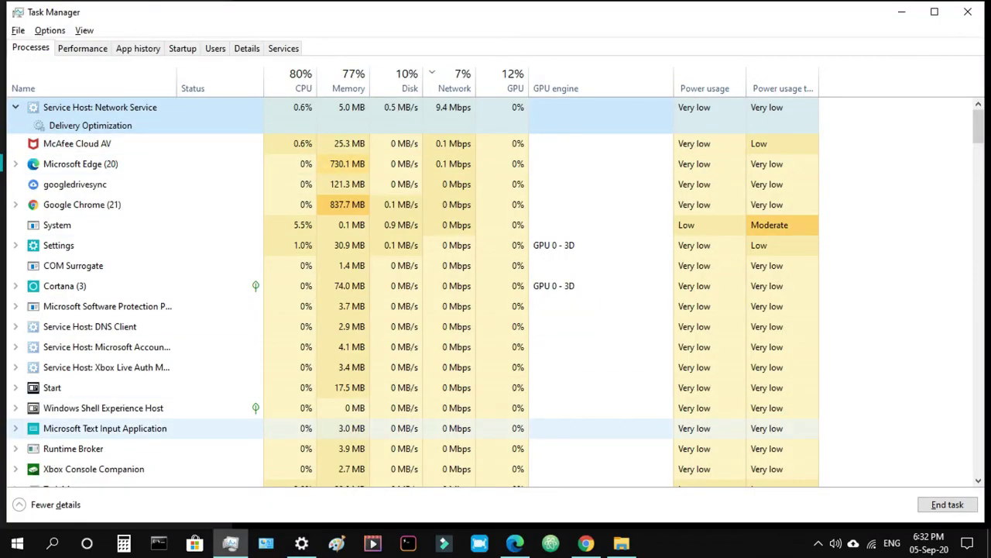
pyautogui.hotkey('ctrl', 'Tab')
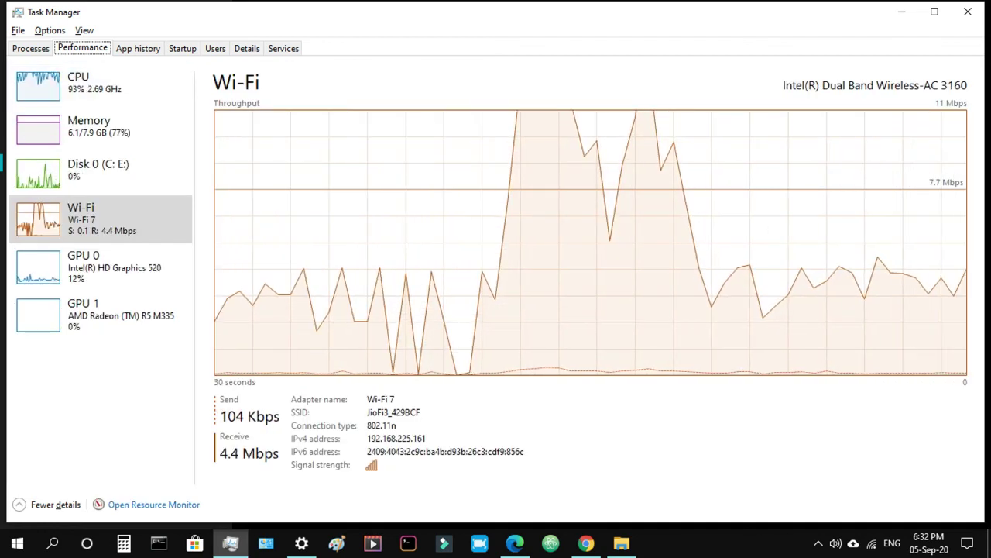
# Switch back to Windows Update in Settings and accept the update restart scheduled for 1:38 AM
pyautogui.hotkey('alt', 'Tab')
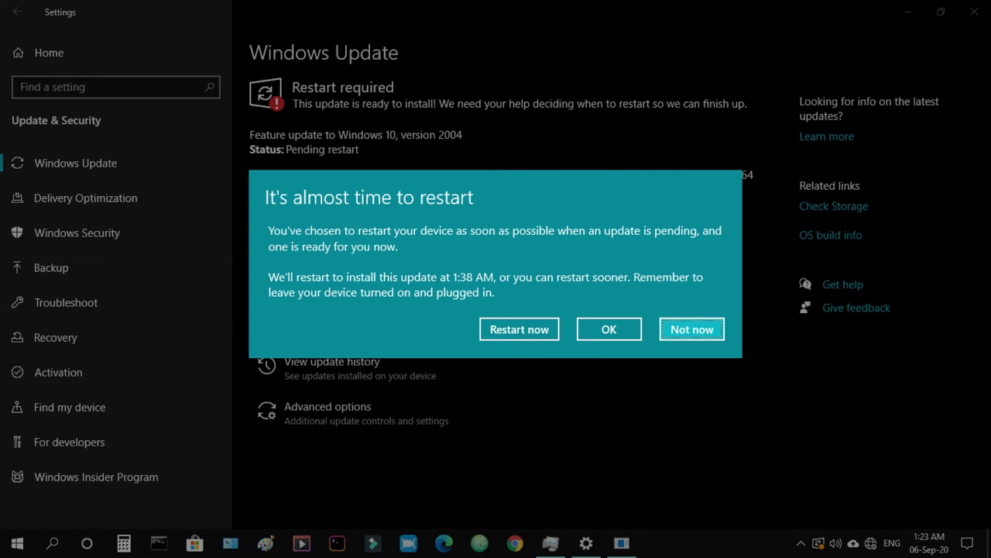
pyautogui.click(609, 330)
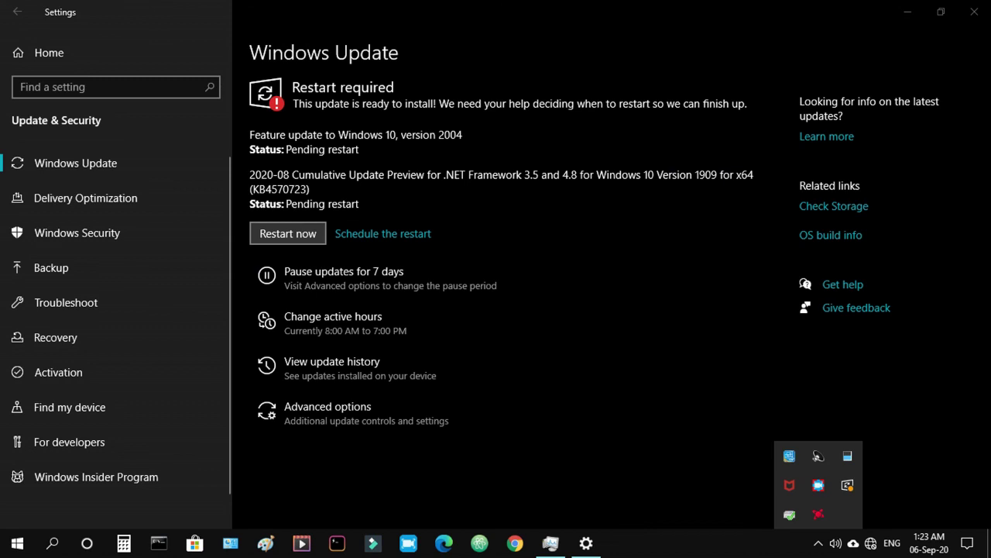